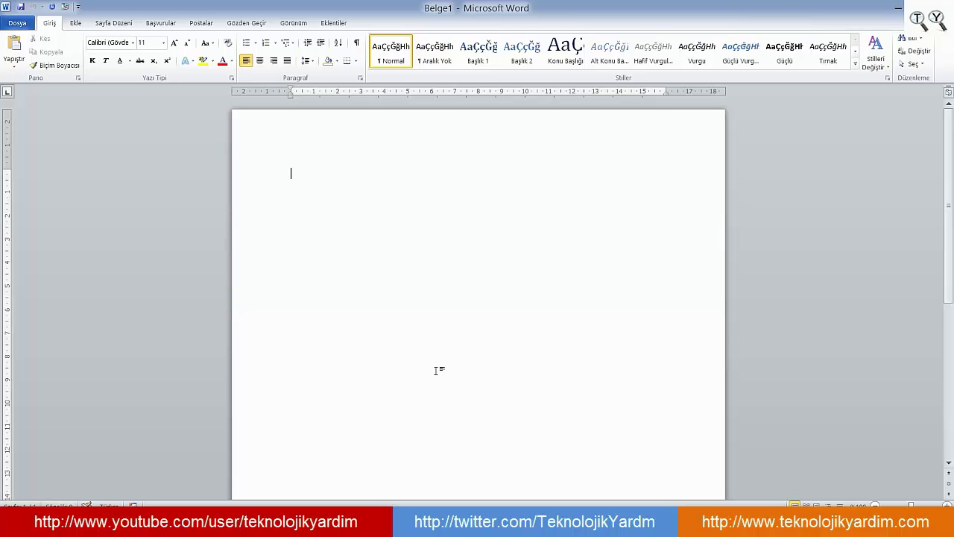
{"action": "type", "text": "www."}
{"action": "type", "text": "teknolo"}
{"action": "type", "text": "jikyardim"}
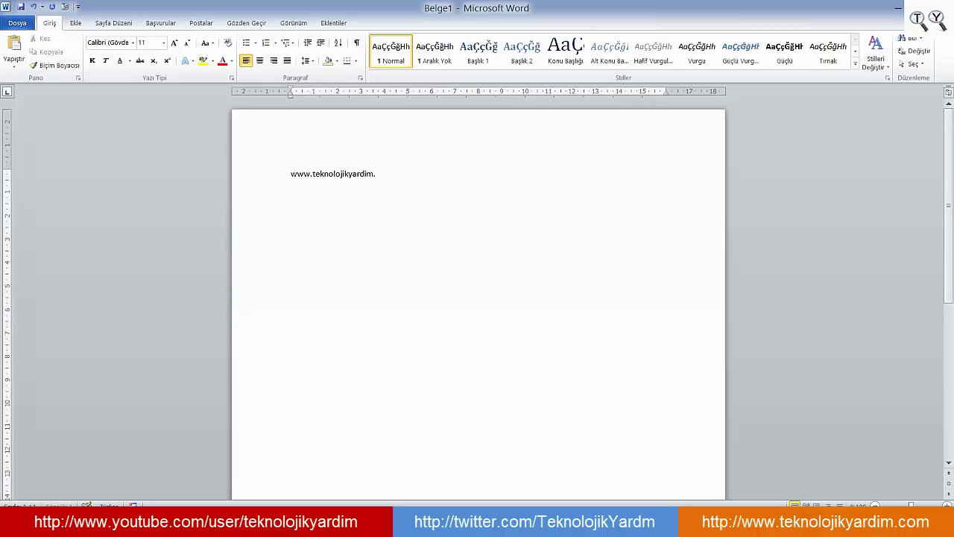
{"action": "type", "text": ".com"}
{"action": "key", "text": "Return"}
{"action": "key", "text": "Return"}
{"action": "key", "text": "Return"}
Insert the Eiffel Tower clip art below the link from the Clip Art pane
{"action": "left_click", "coordinate": [72, 24]}
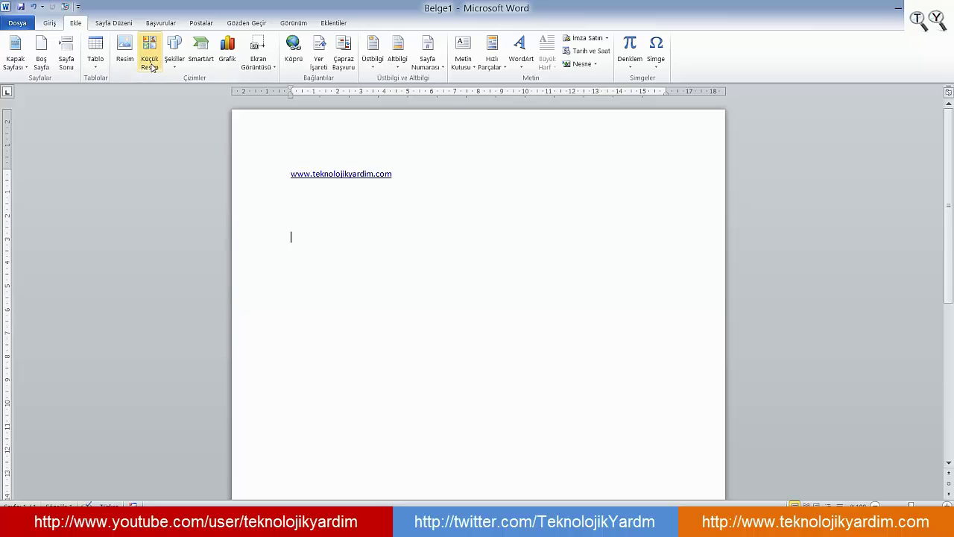
{"action": "left_click", "coordinate": [153, 69]}
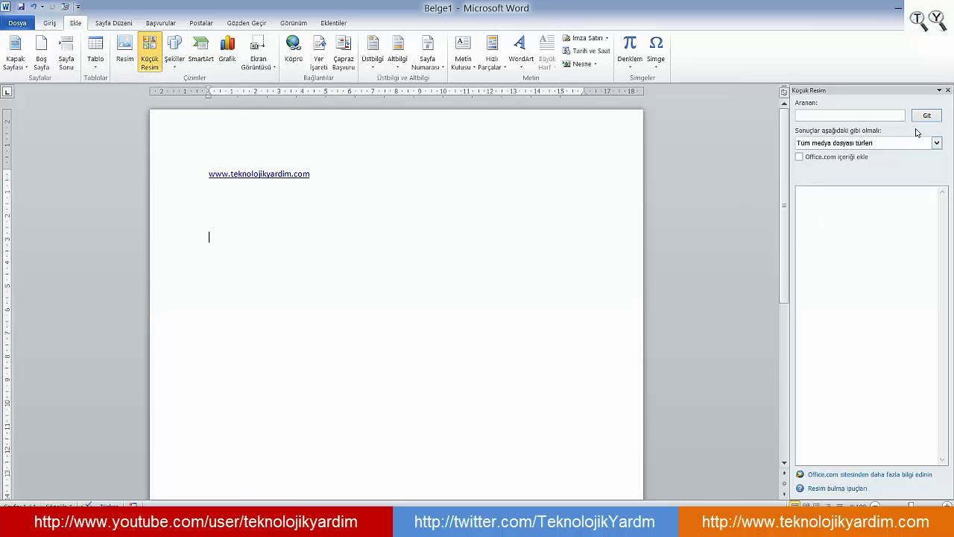
{"action": "left_click", "coordinate": [922, 118]}
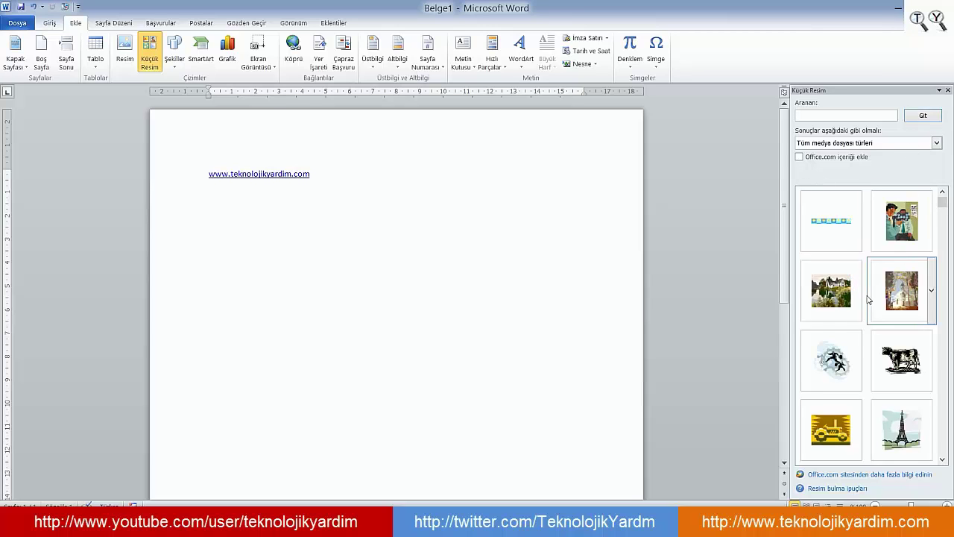
{"action": "left_click_drag", "start_coordinate": [898, 427], "coordinate": [253, 289]}
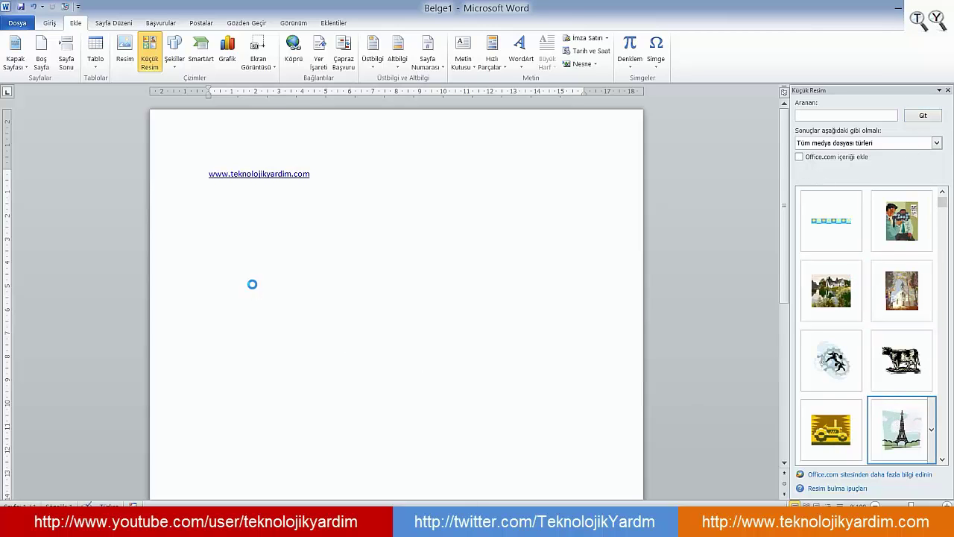
Close the Clip Art pane and deselect the Eiffel Tower picture
{"action": "left_click", "coordinate": [944, 87]}
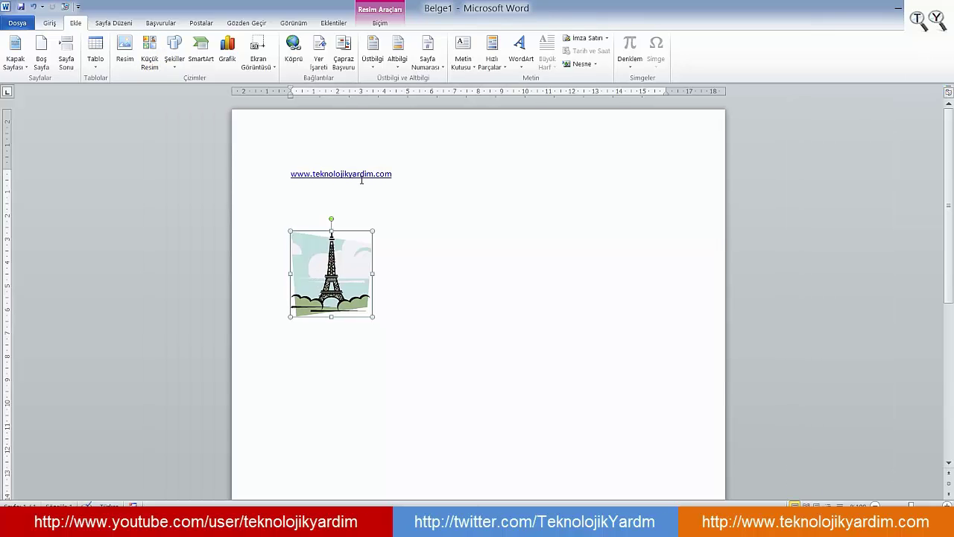
{"action": "left_click", "coordinate": [381, 211]}
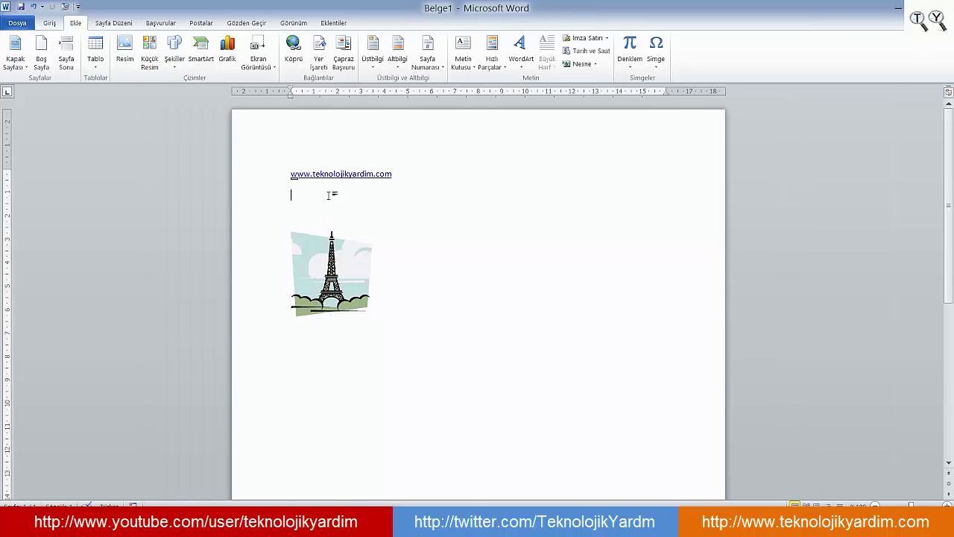
{"action": "left_click", "coordinate": [317, 274]}
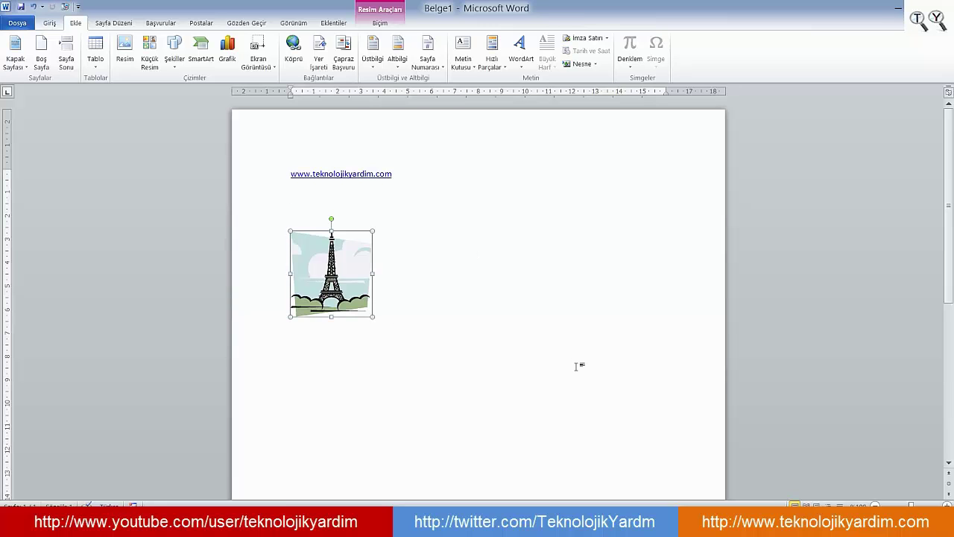
{"action": "left_click", "coordinate": [369, 200]}
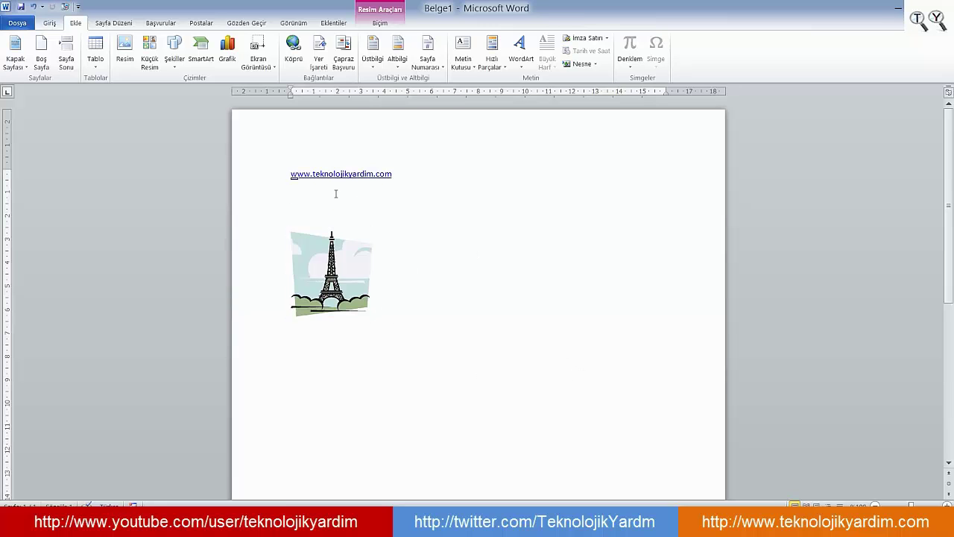
{"action": "left_click", "coordinate": [49, 24]}
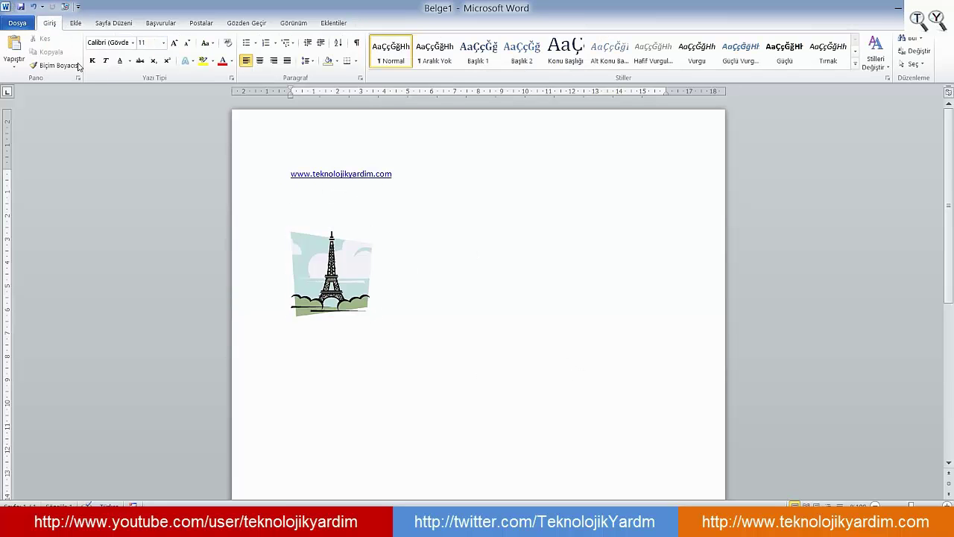
{"action": "left_click", "coordinate": [18, 23]}
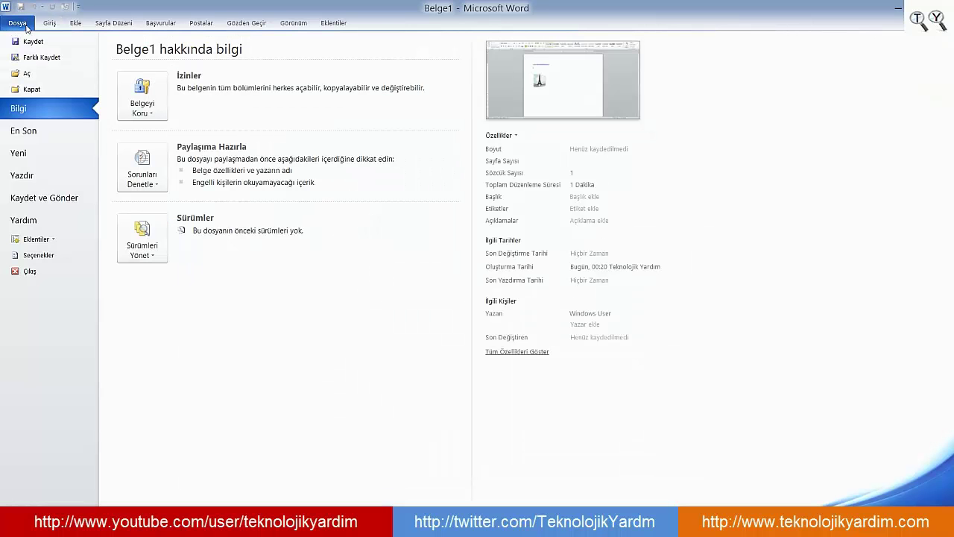
Open the Publish as PDF or XPS dialog via Save & Send > Create PDF/XPS Document
{"action": "left_click", "coordinate": [52, 199]}
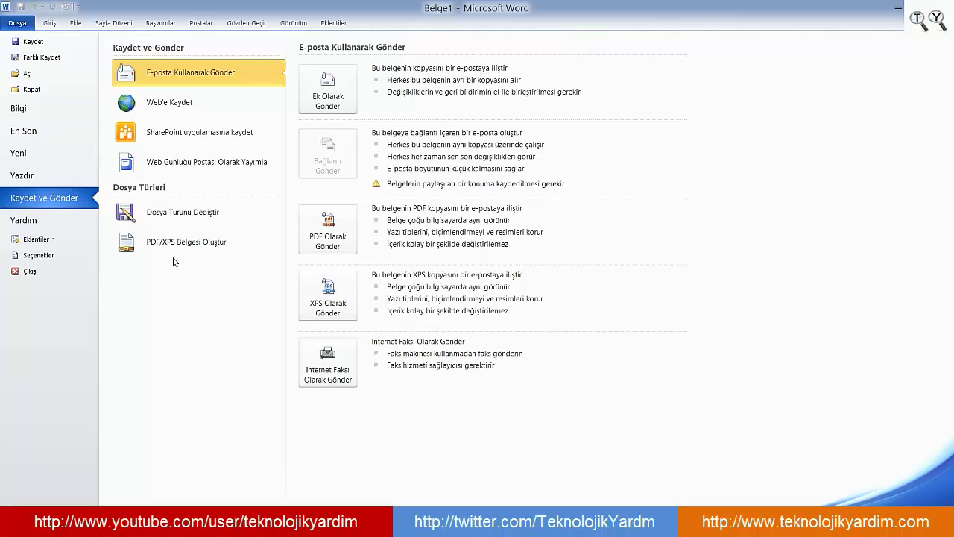
{"action": "left_click", "coordinate": [180, 246]}
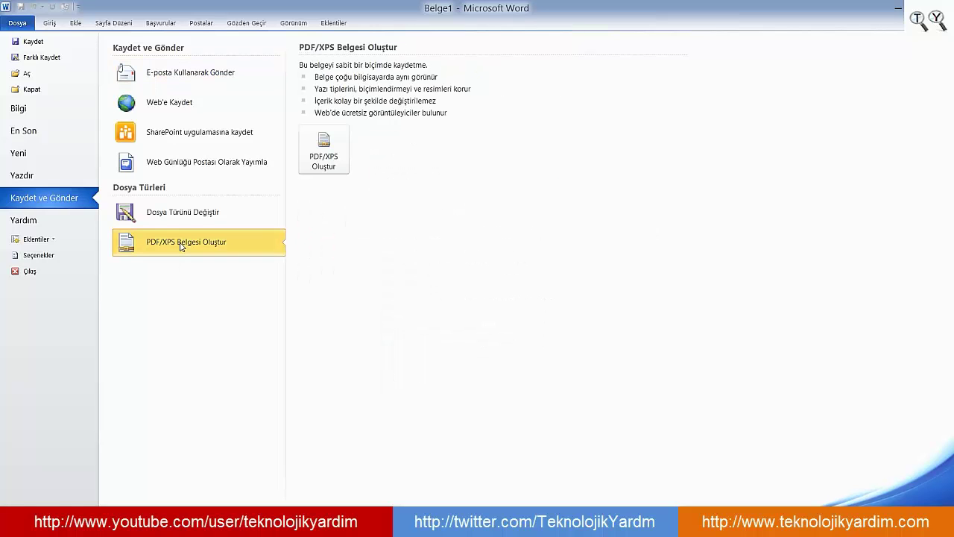
{"action": "left_click", "coordinate": [326, 158]}
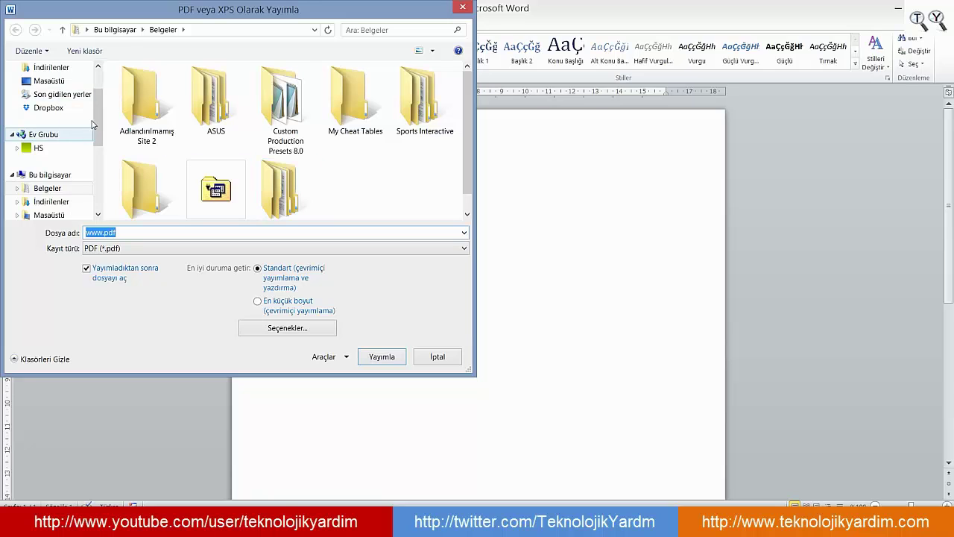
Publish the document to the Desktop as a PDF named 'teknolojik yardim'
{"action": "left_click", "coordinate": [67, 81]}
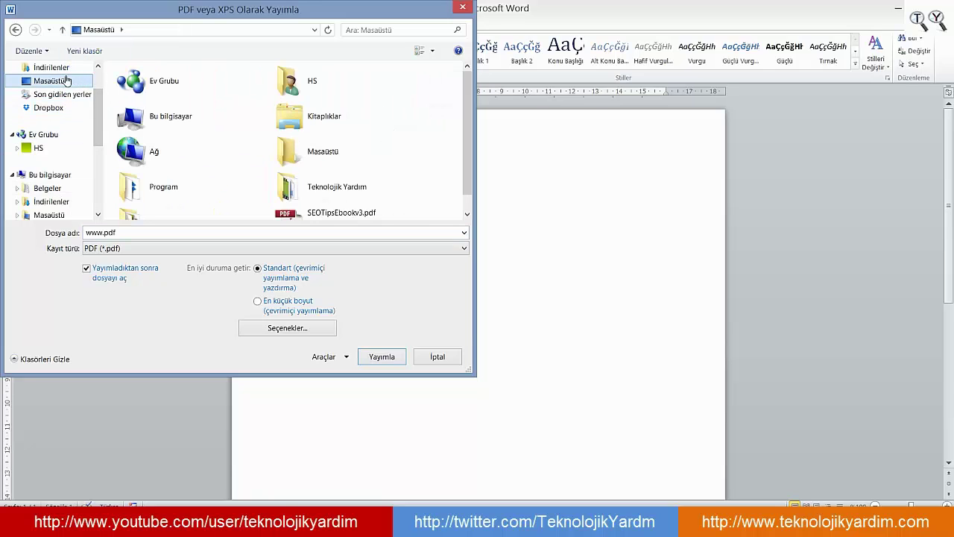
{"action": "left_click_drag", "start_coordinate": [140, 234], "coordinate": [37, 233]}
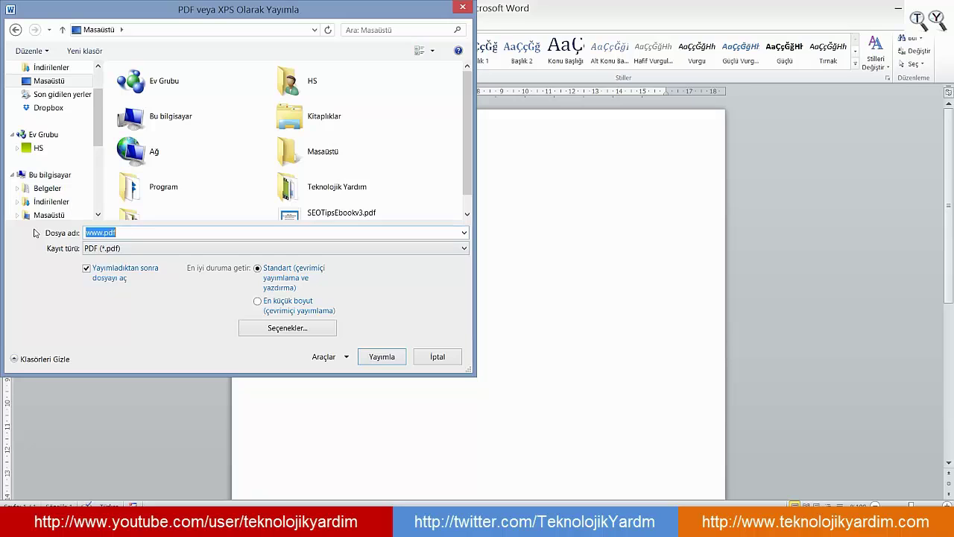
{"action": "type", "text": "teknolo"}
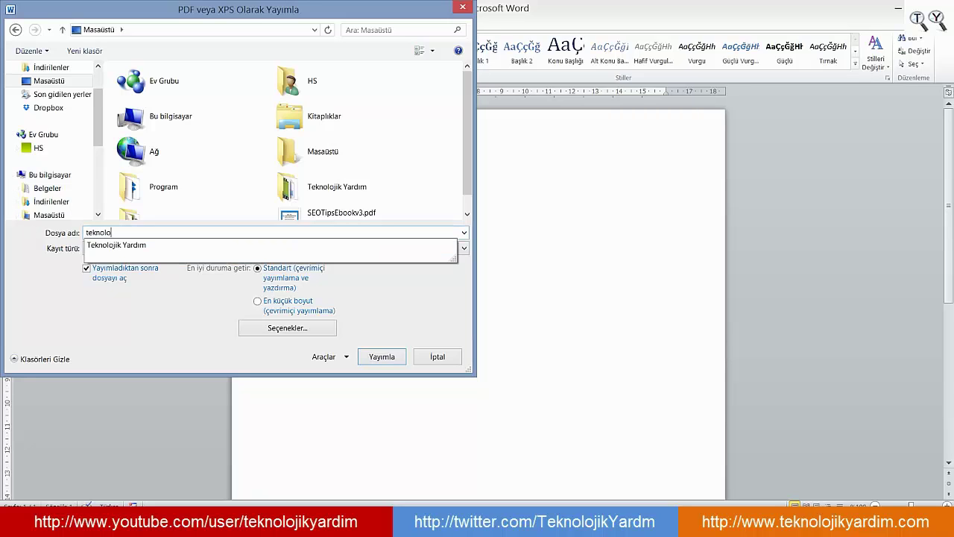
{"action": "type", "text": "jik yarim"}
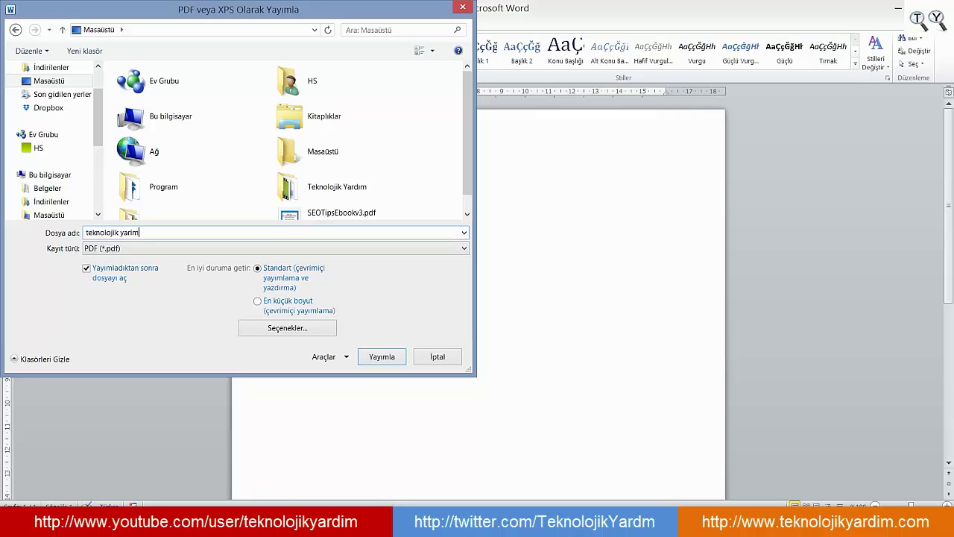
{"action": "key", "text": "BackSpace"}
{"action": "key", "text": "BackSpace"}
{"action": "type", "text": "dim"}
{"action": "left_click", "coordinate": [93, 250]}
{"action": "left_click", "coordinate": [118, 261]}
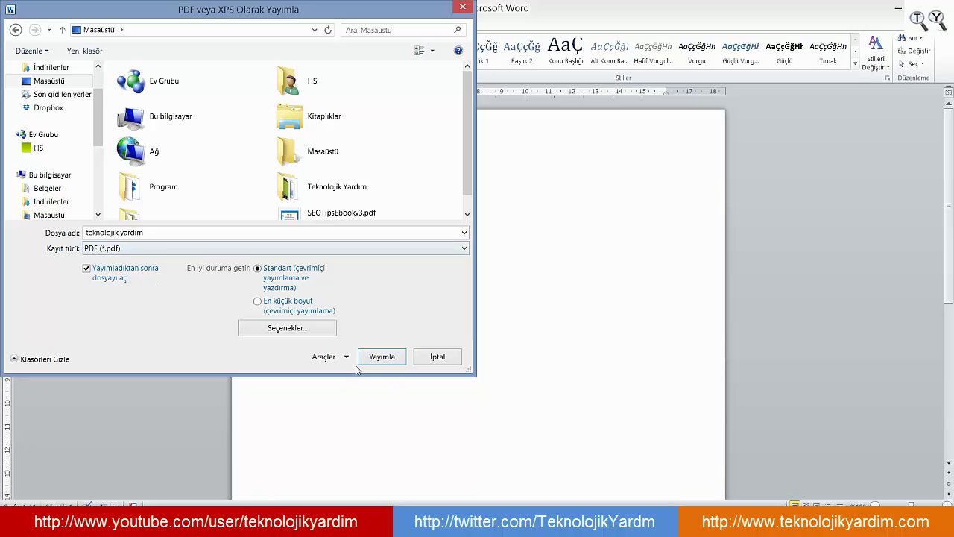
{"action": "left_click", "coordinate": [392, 361]}
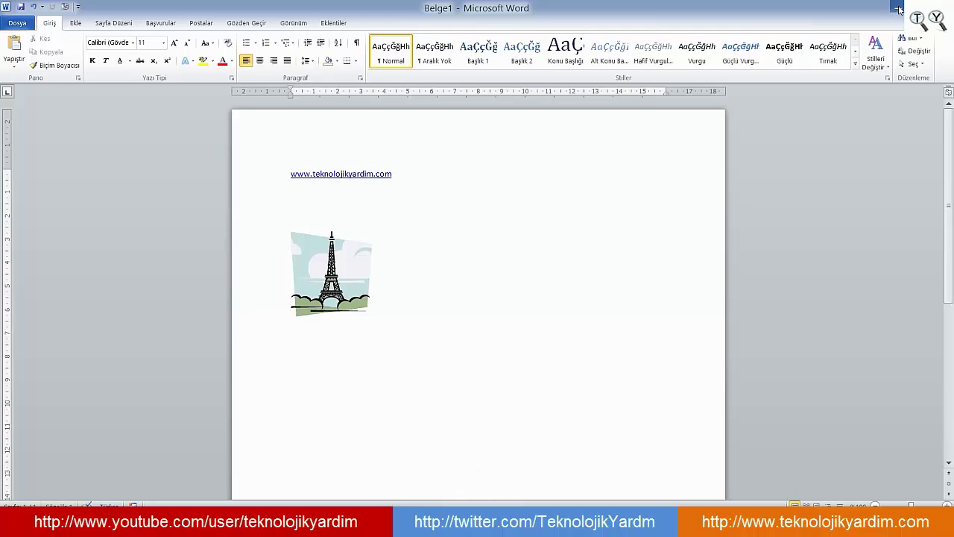
{"action": "left_click", "coordinate": [897, 9]}
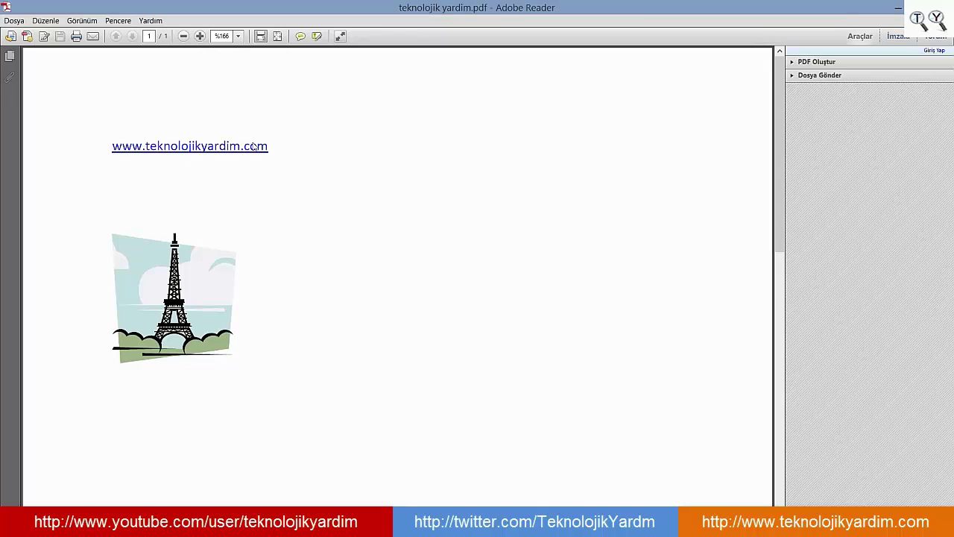
{"action": "left_click_drag", "start_coordinate": [257, 148], "coordinate": [268, 156]}
{"action": "left_click", "coordinate": [317, 157]}
{"action": "left_click_drag", "start_coordinate": [147, 149], "coordinate": [266, 151]}
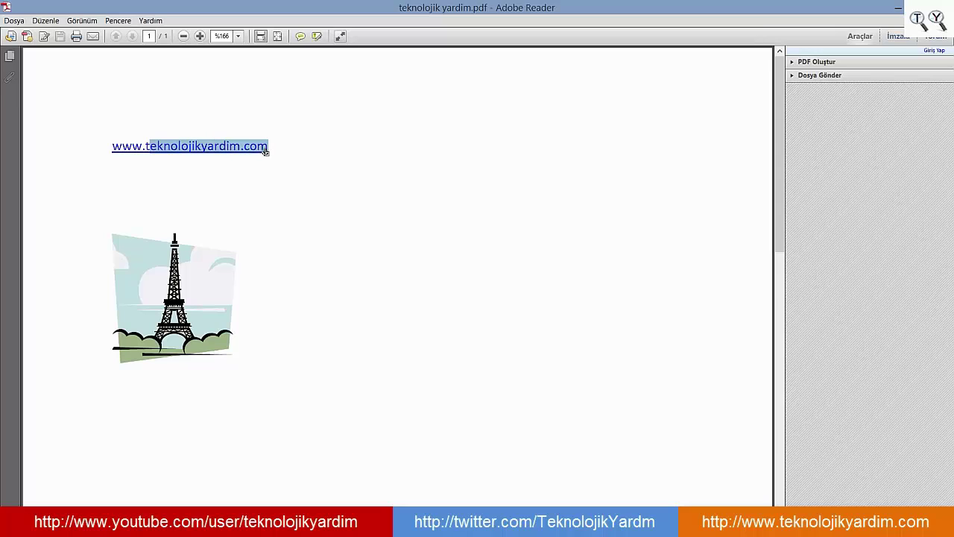
{"action": "left_click", "coordinate": [143, 307]}
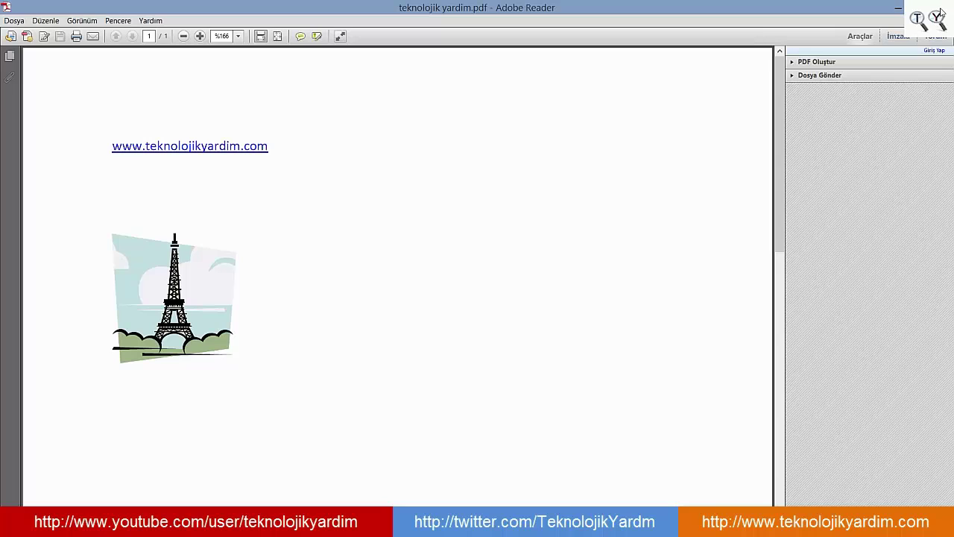
{"action": "mouse_move", "coordinate": [941, 11]}
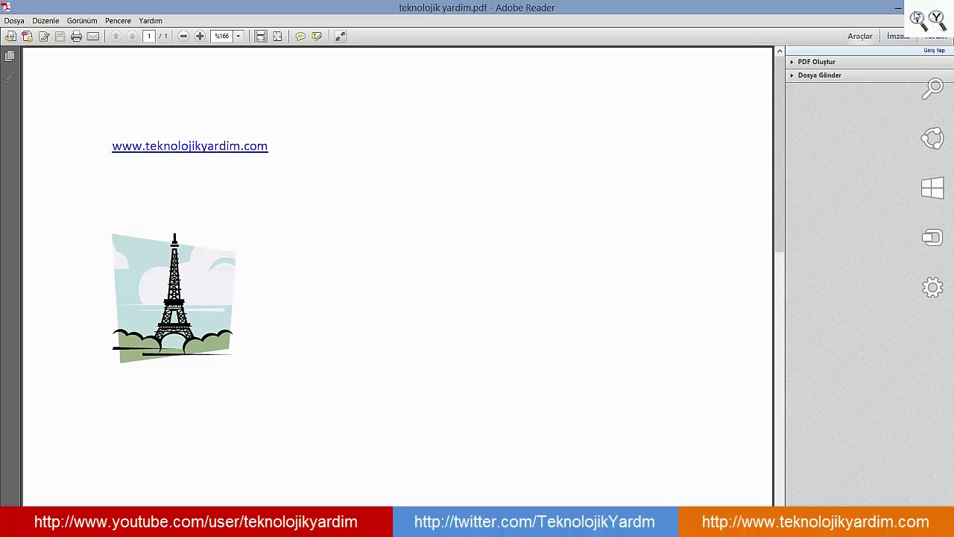
Minimise Adobe Reader to reveal the teknolojik yardim.pdf icon on the desktop
{"action": "left_click", "coordinate": [898, 7]}
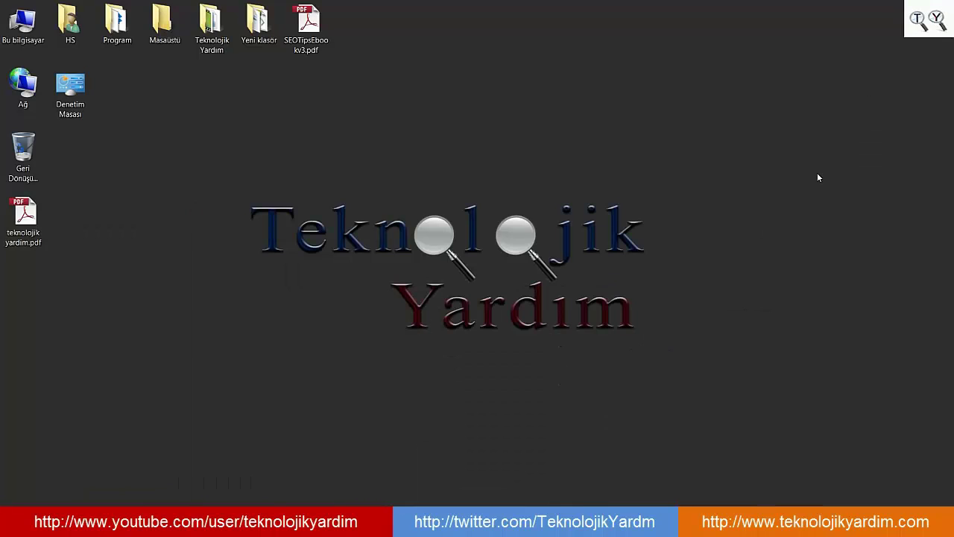